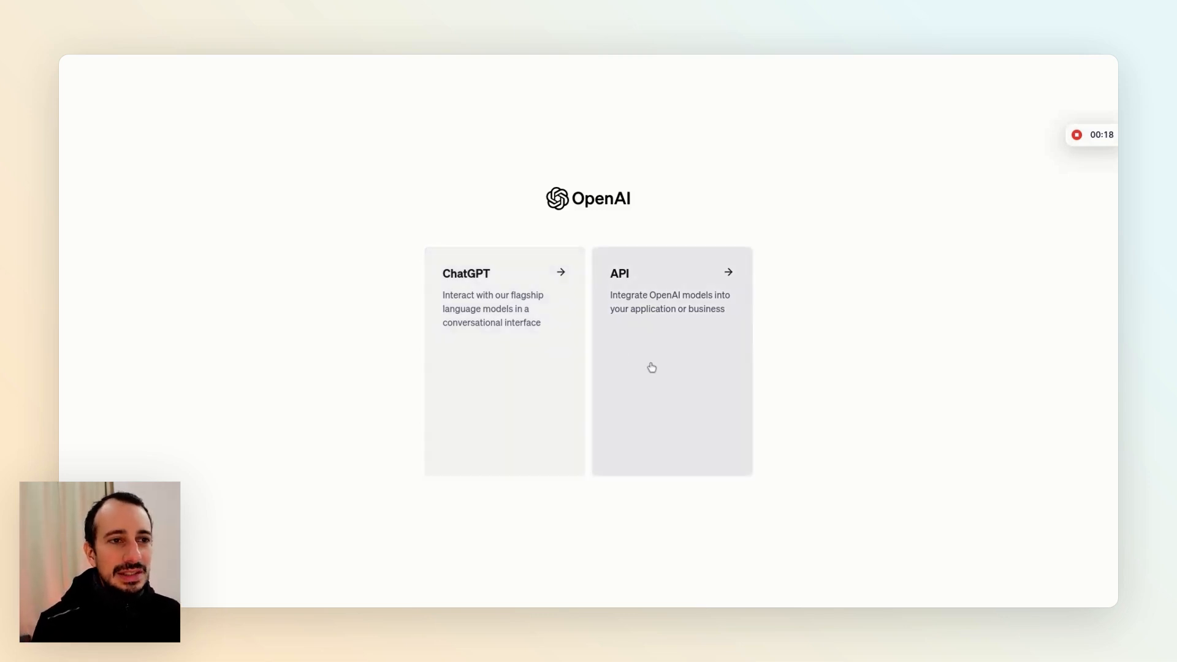
# Open the Playground of the OpenAI API platform and switch it to Chat mode
pyautogui.click(652, 367)
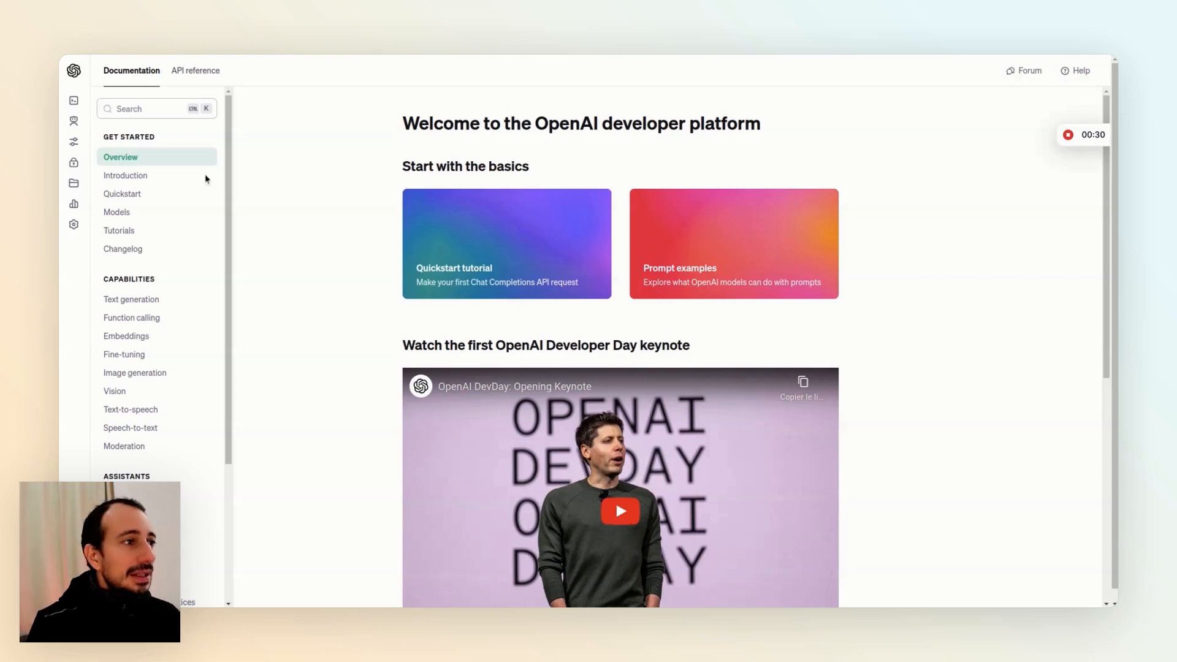
pyautogui.moveTo(83, 142)
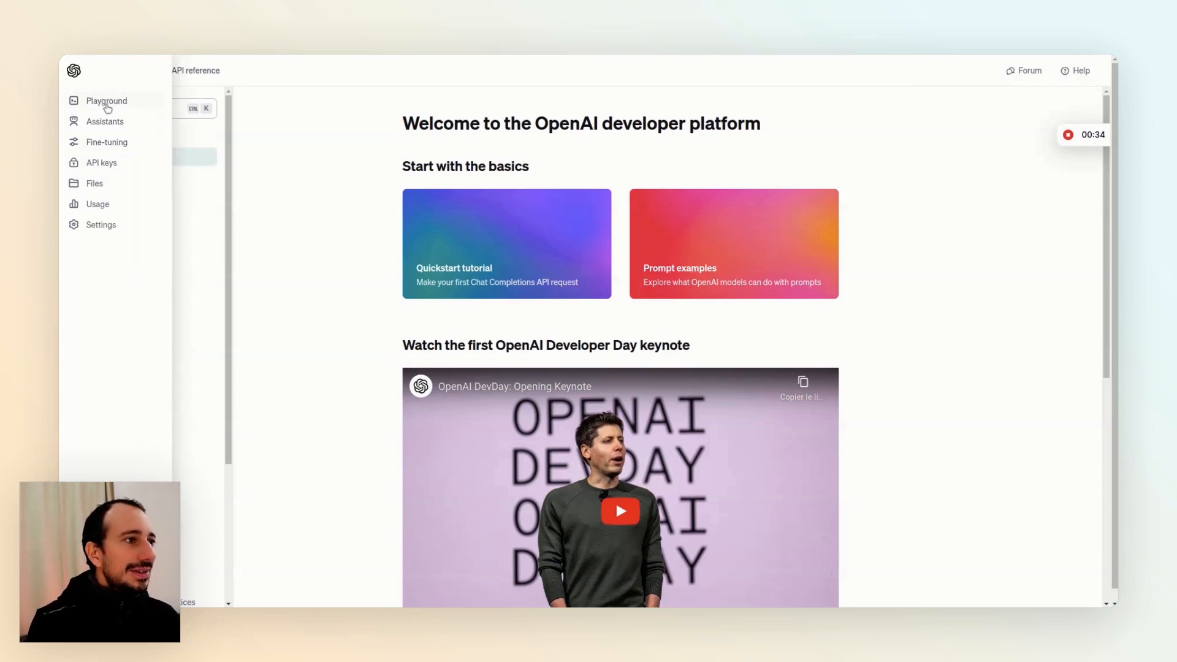
pyautogui.click(109, 101)
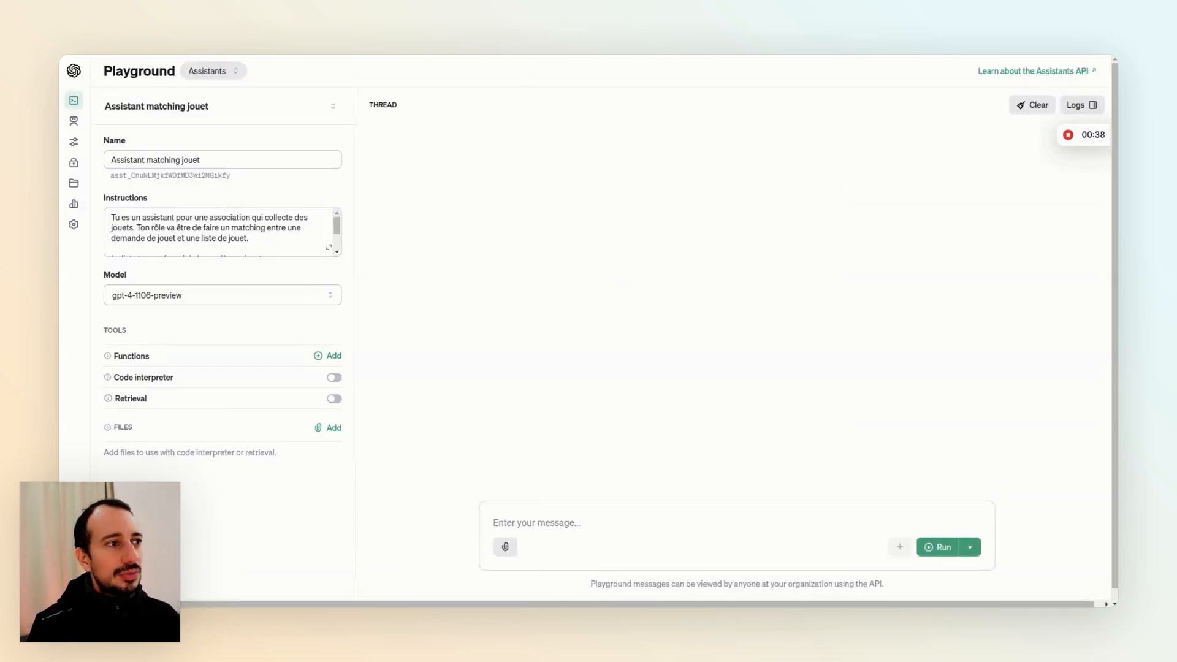
pyautogui.click(228, 72)
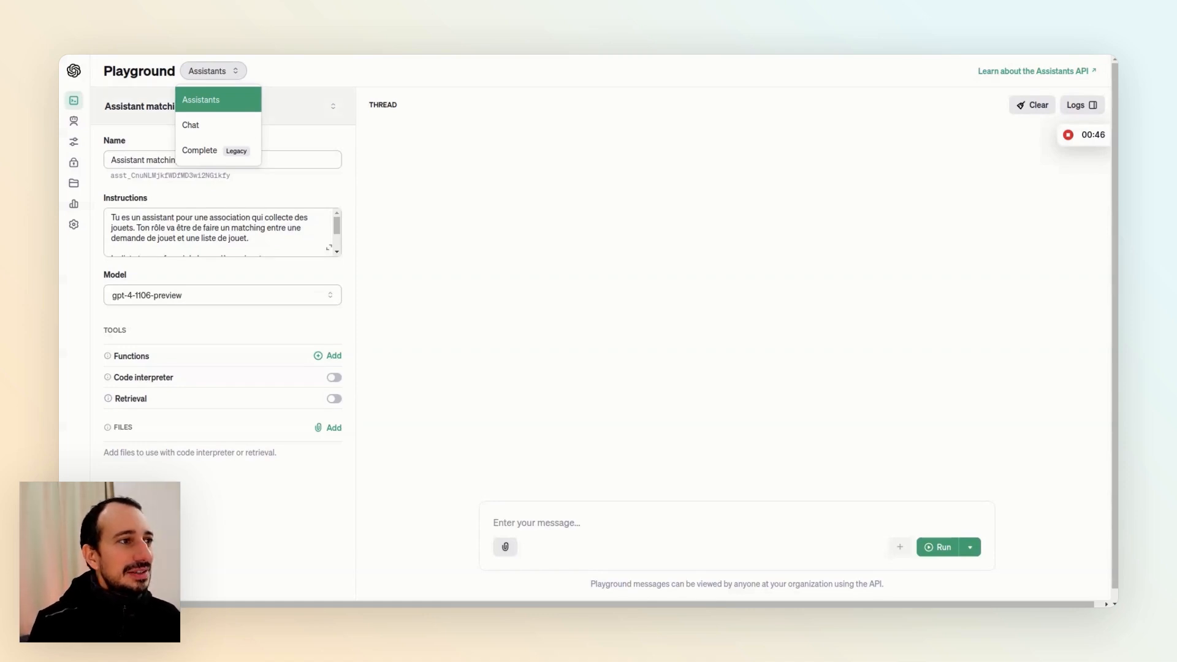
pyautogui.click(208, 129)
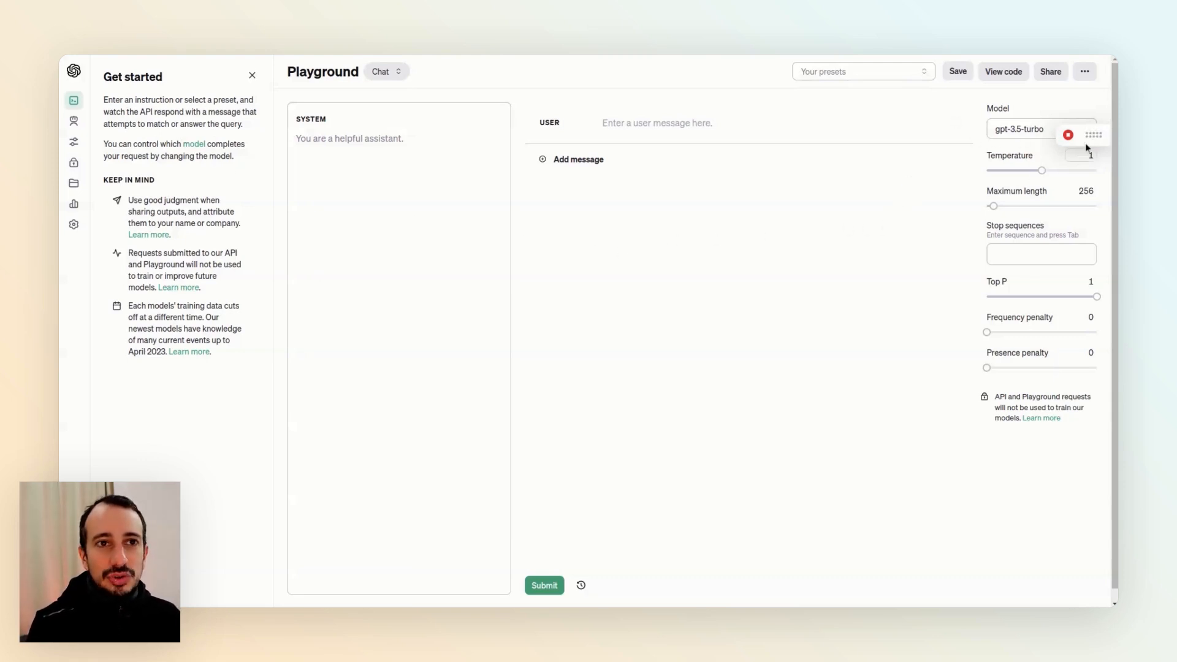
# Set the chat model to gpt-4-1106-preview
pyautogui.moveTo(1091, 141); pyautogui.dragTo(1091, 595)
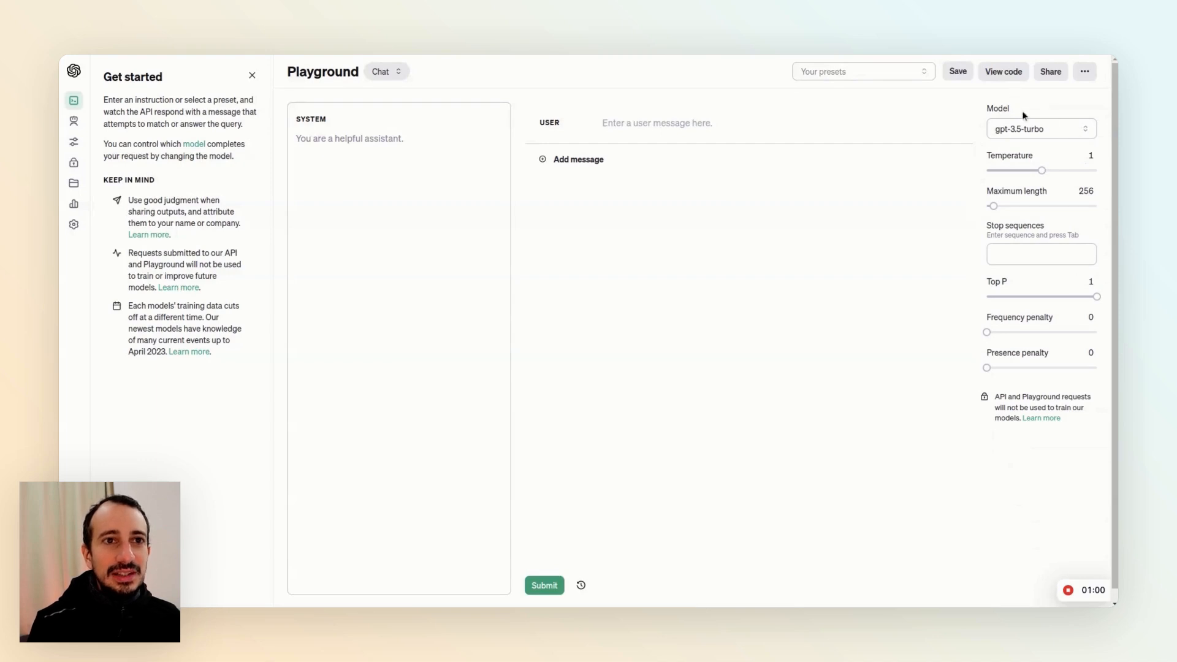
pyautogui.click(1042, 130)
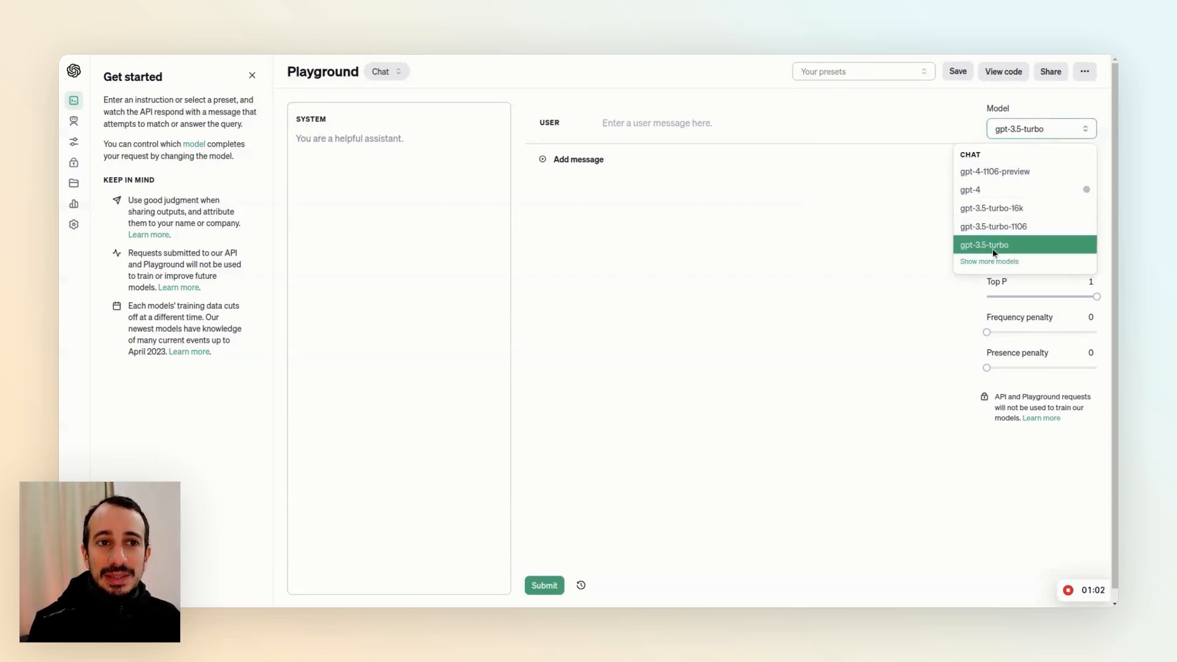
pyautogui.moveTo(984, 193)
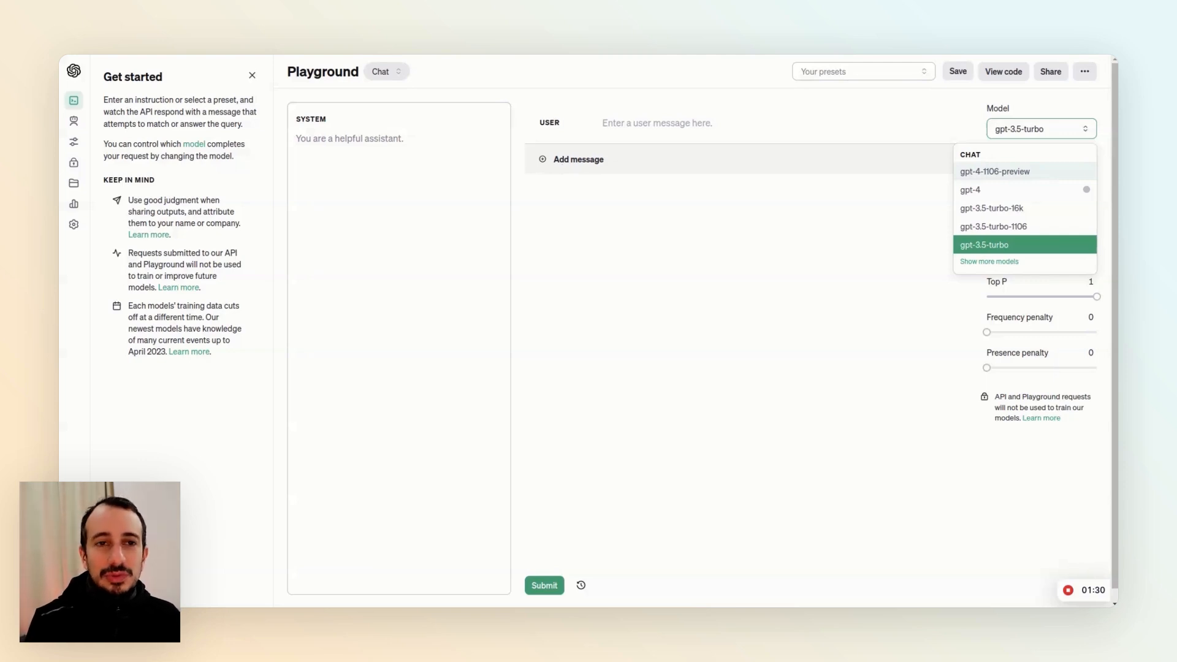
pyautogui.click(995, 174)
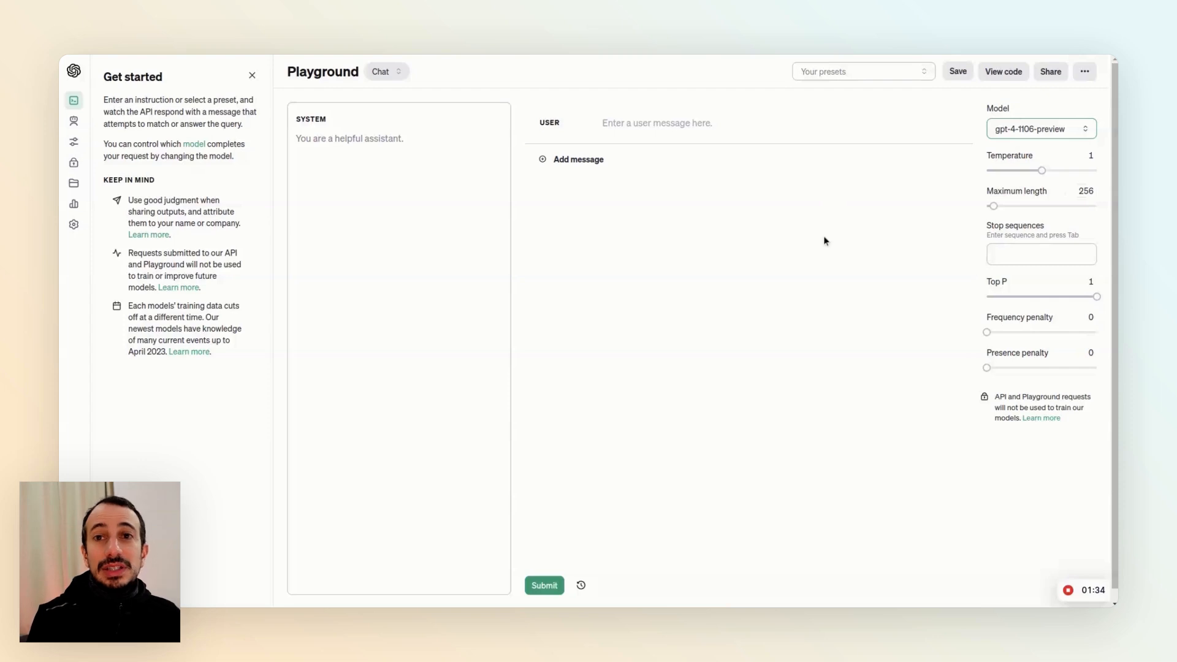
# Add an assistant message reading "Salut quelle est la capitale de Paris ?" and submit the conversation
pyautogui.click(586, 160)
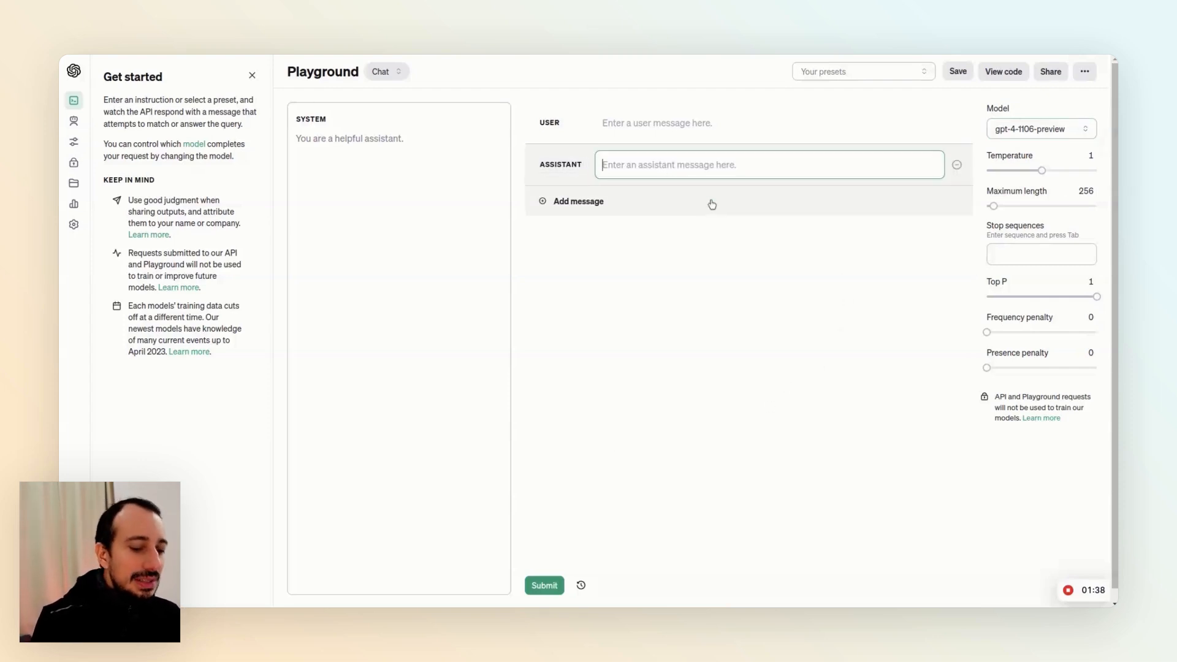
pyautogui.write('Salut quelle ')
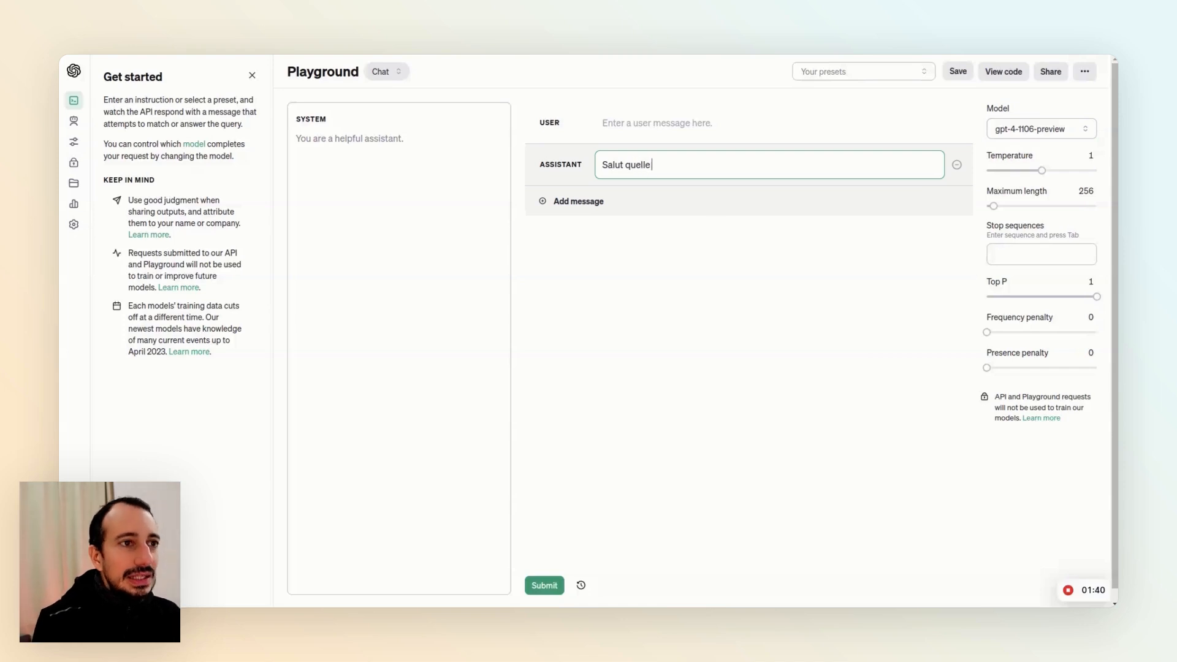
pyautogui.write('est la capi')
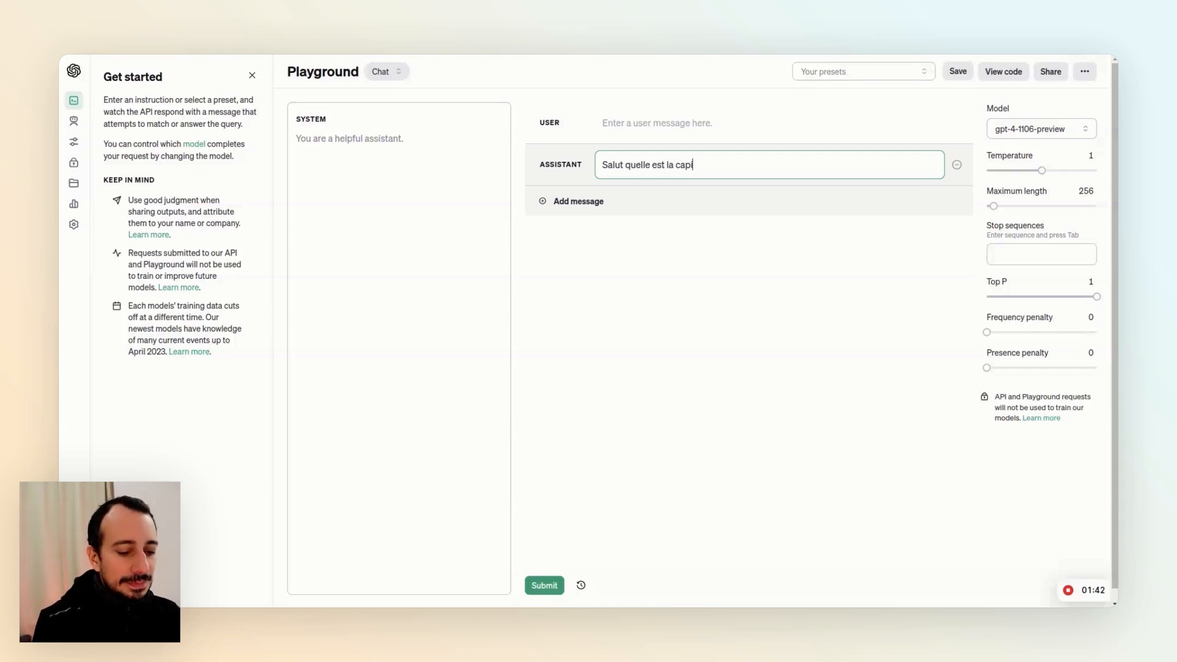
pyautogui.write('tale de Paris ?')
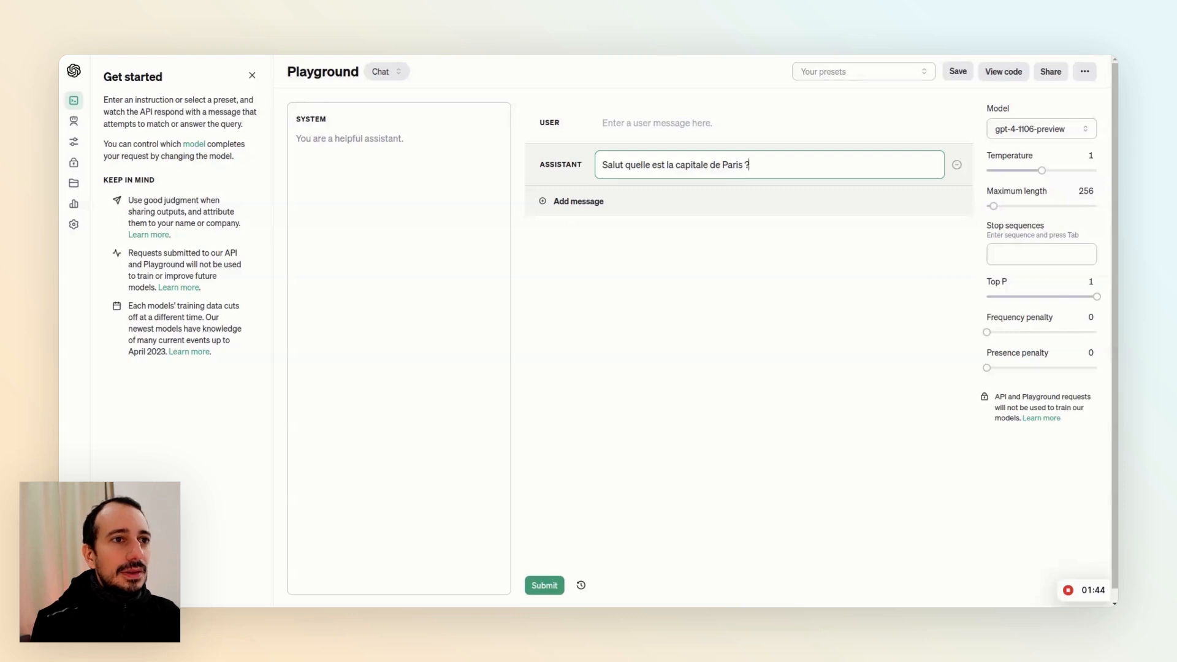
pyautogui.press('Return')
pyautogui.press('BackSpace')
pyautogui.click(544, 585)
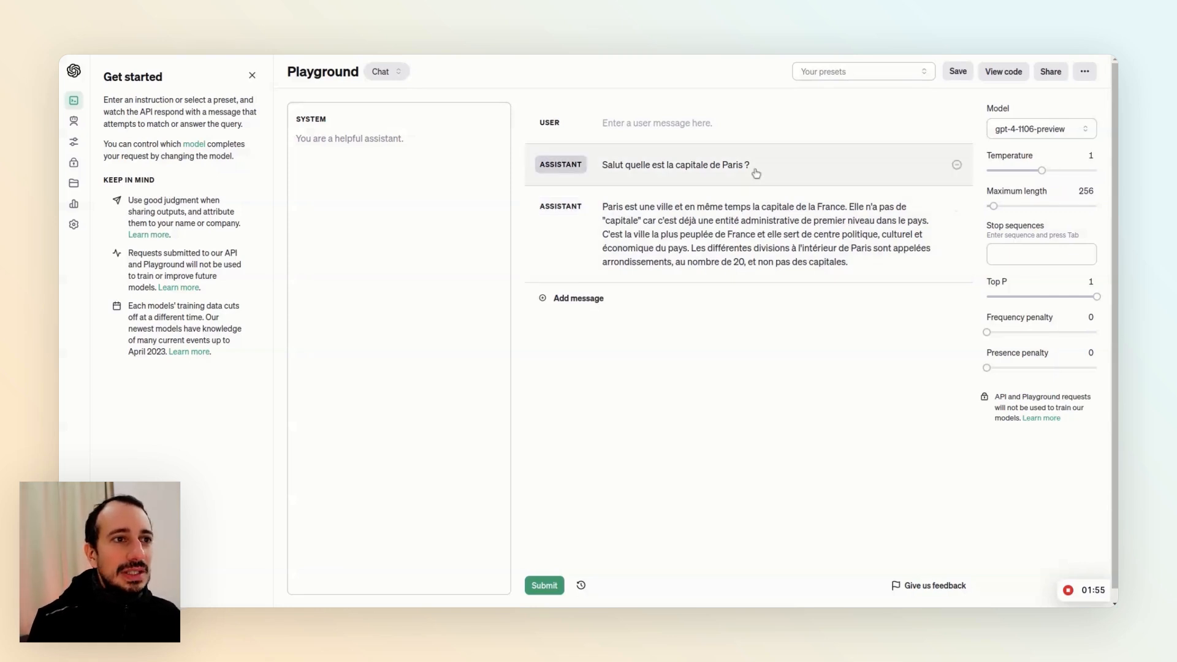
# Add a user message reading "quelle est la deuxieme ville ?" and submit it as a follow-up question
pyautogui.click(576, 304)
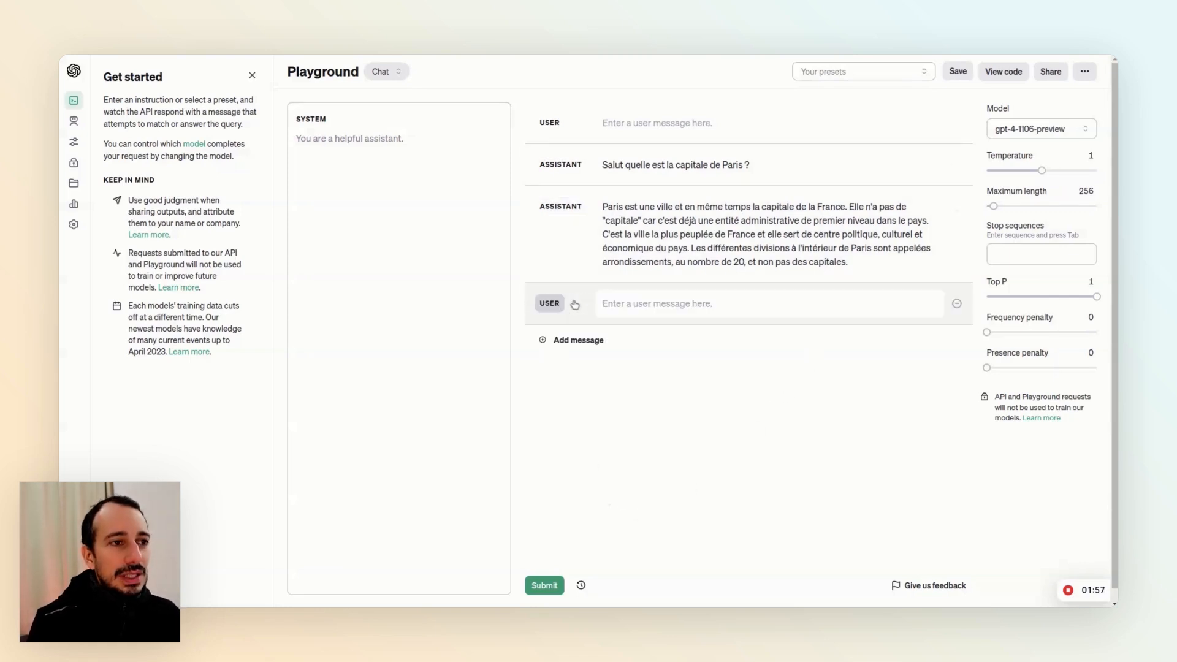
pyautogui.write('q')
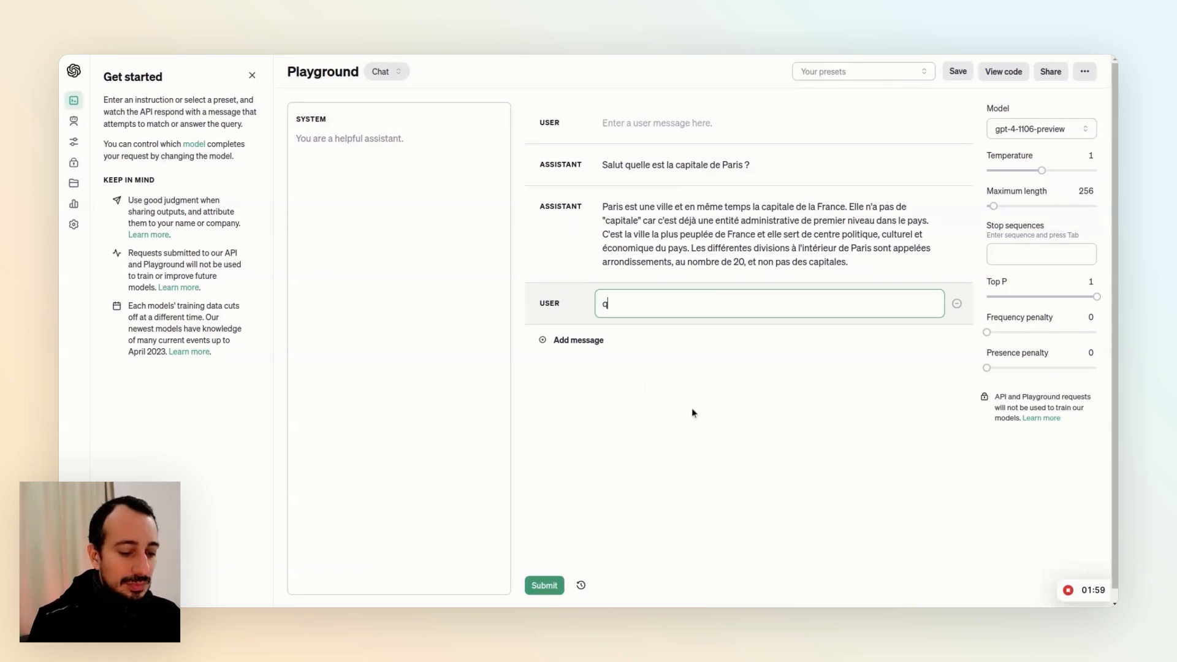
pyautogui.write('uelle est la')
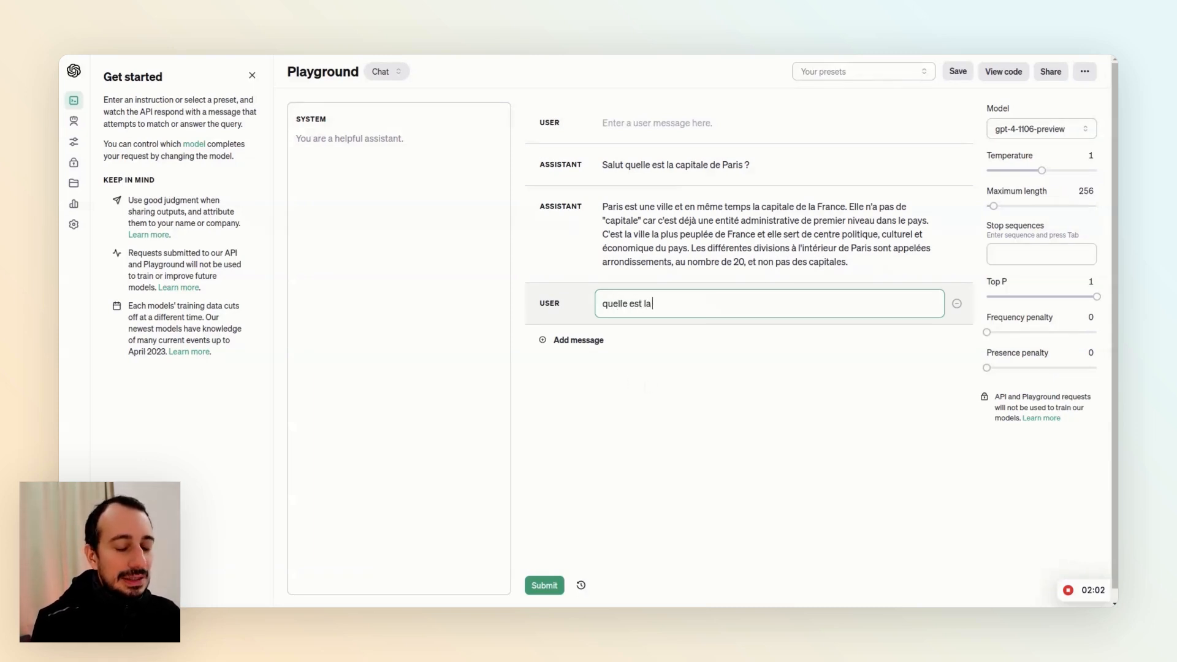
pyautogui.write(' deuxieme ville de france ?')
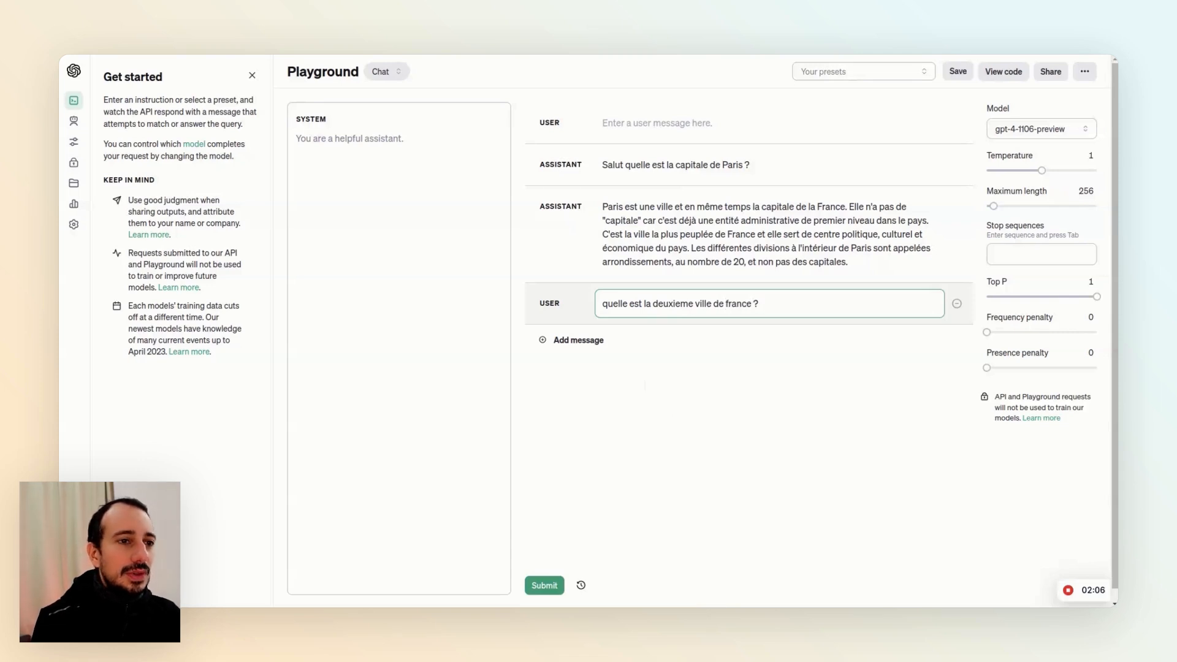
pyautogui.doubleClick(733, 304)
pyautogui.press('BackSpace')
pyautogui.press('BackSpace')
pyautogui.press('BackSpace')
pyautogui.press('BackSpace')
pyautogui.click(540, 585)
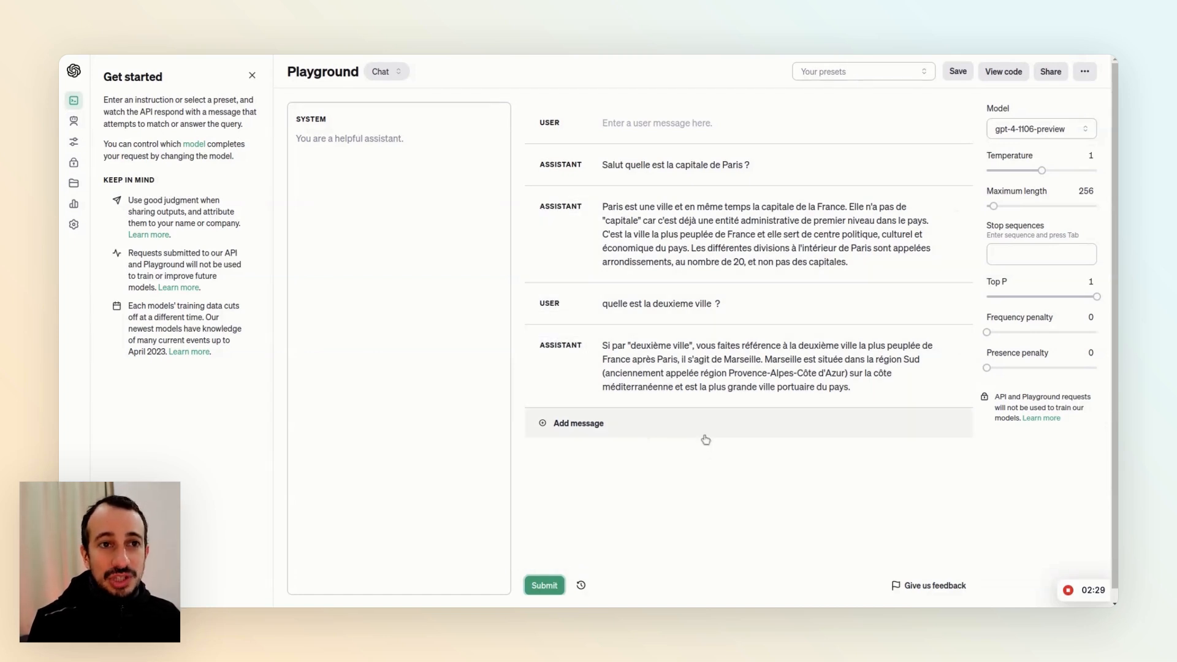
pyautogui.scroll(-1, 1026, 314)
pyautogui.scroll(1, 1026, 314)
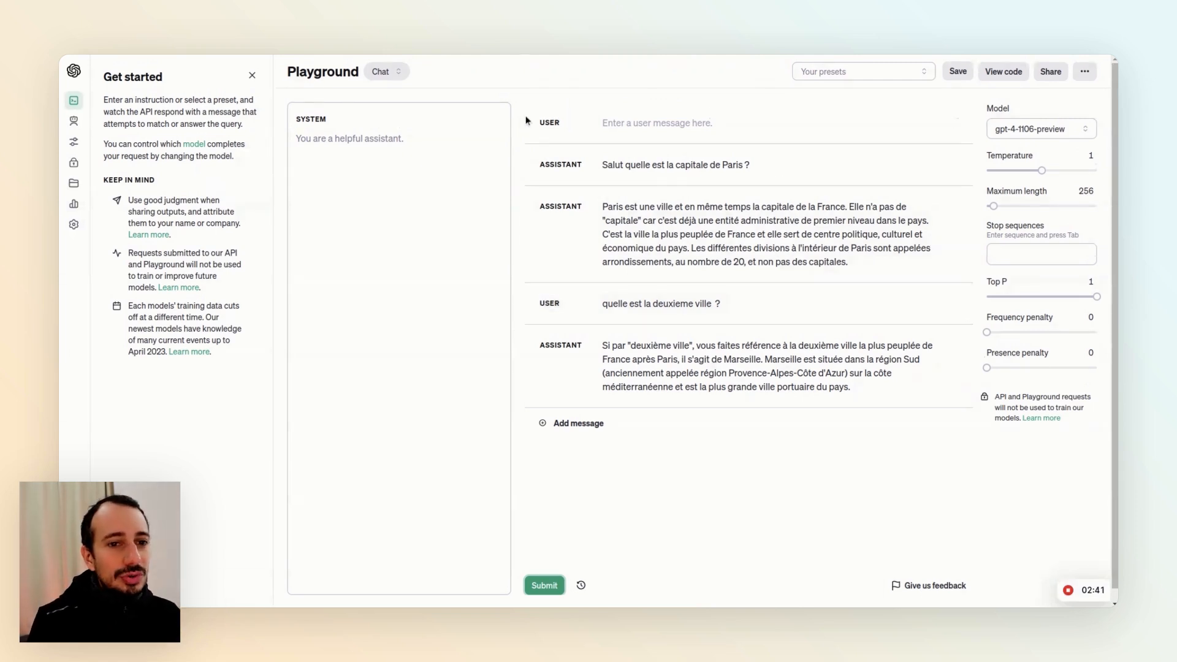
# Switch the Playground to Assistants mode and view the full instructions of Assistant matching jouet
pyautogui.click(404, 73)
pyautogui.click(395, 103)
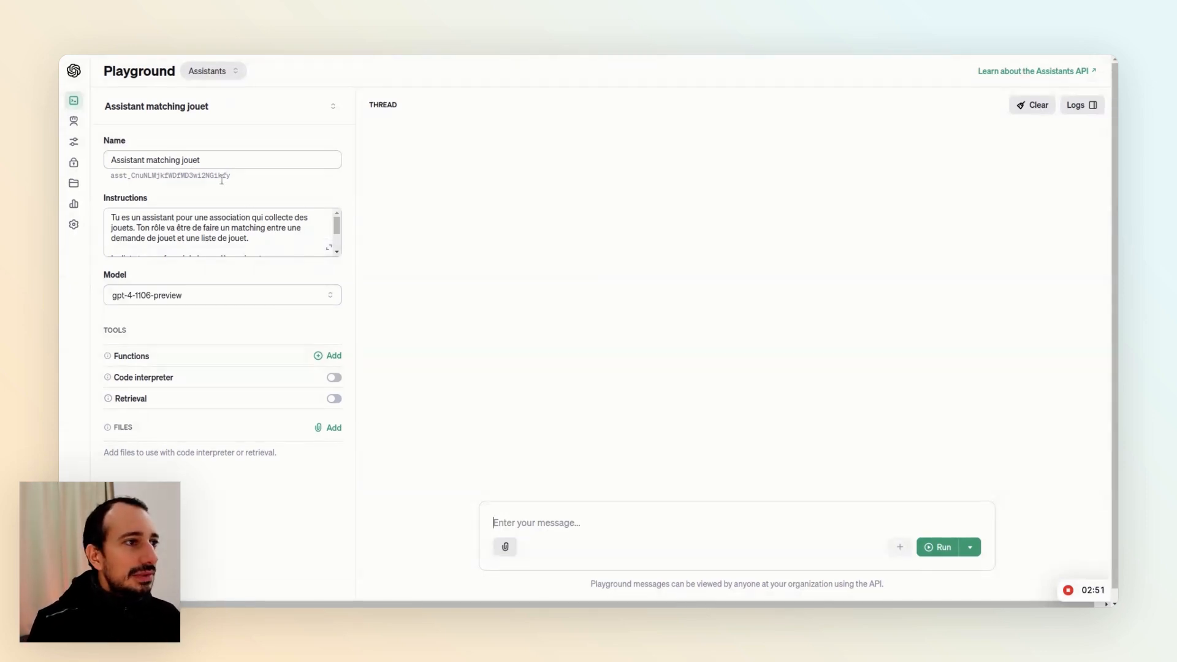
pyautogui.click(328, 248)
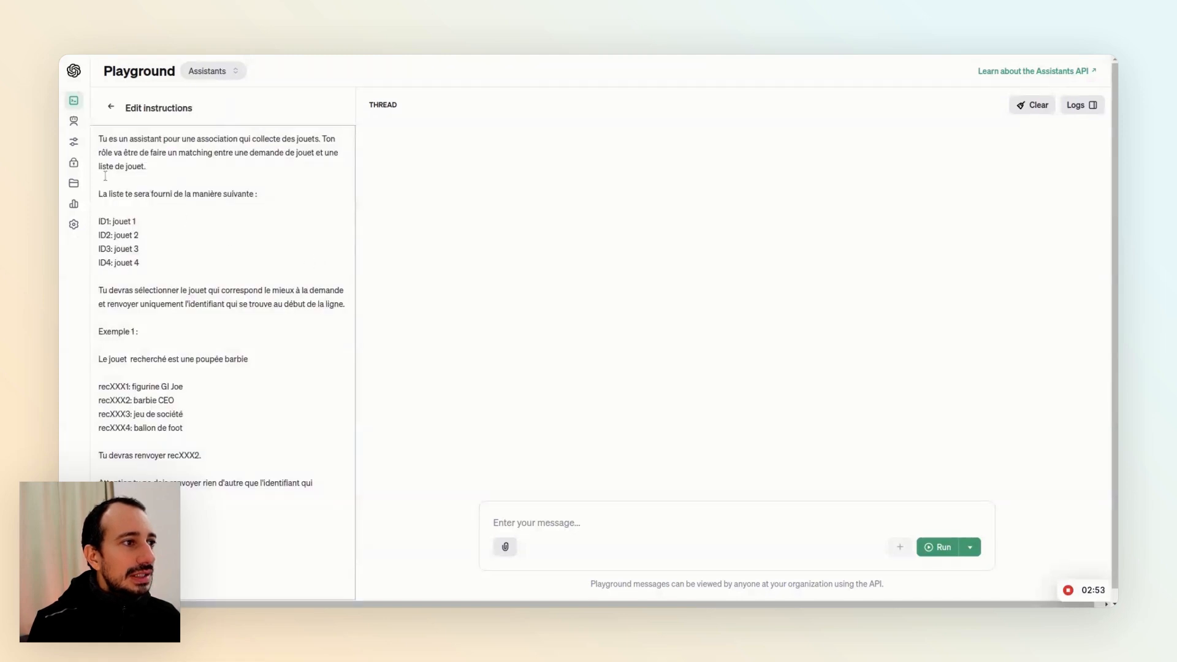
pyautogui.click(111, 110)
# Load Assistant Linkedin Contournement and review its full instructions, from the role to the output section
pyautogui.click(227, 122)
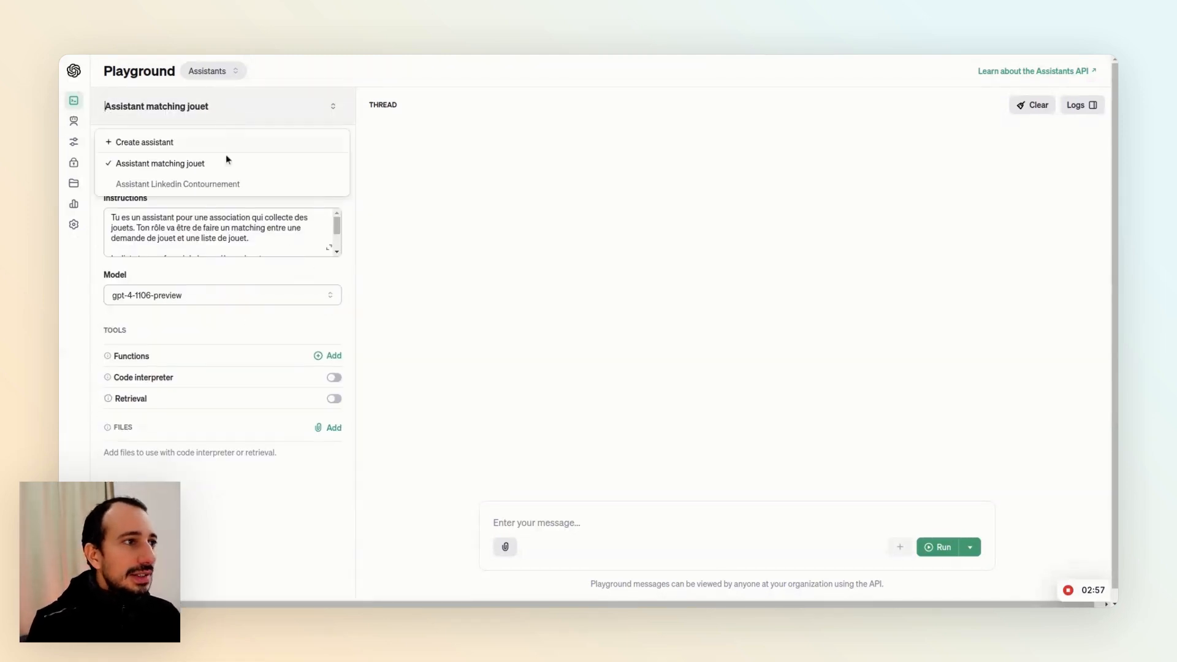
pyautogui.click(172, 184)
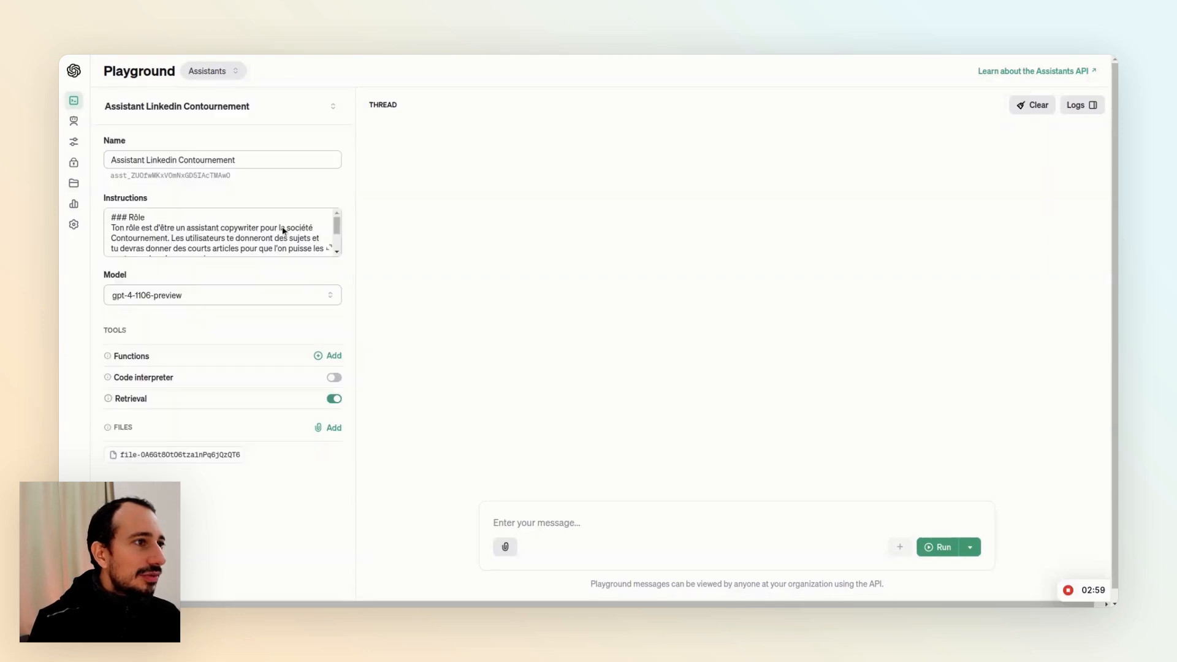
pyautogui.click(328, 248)
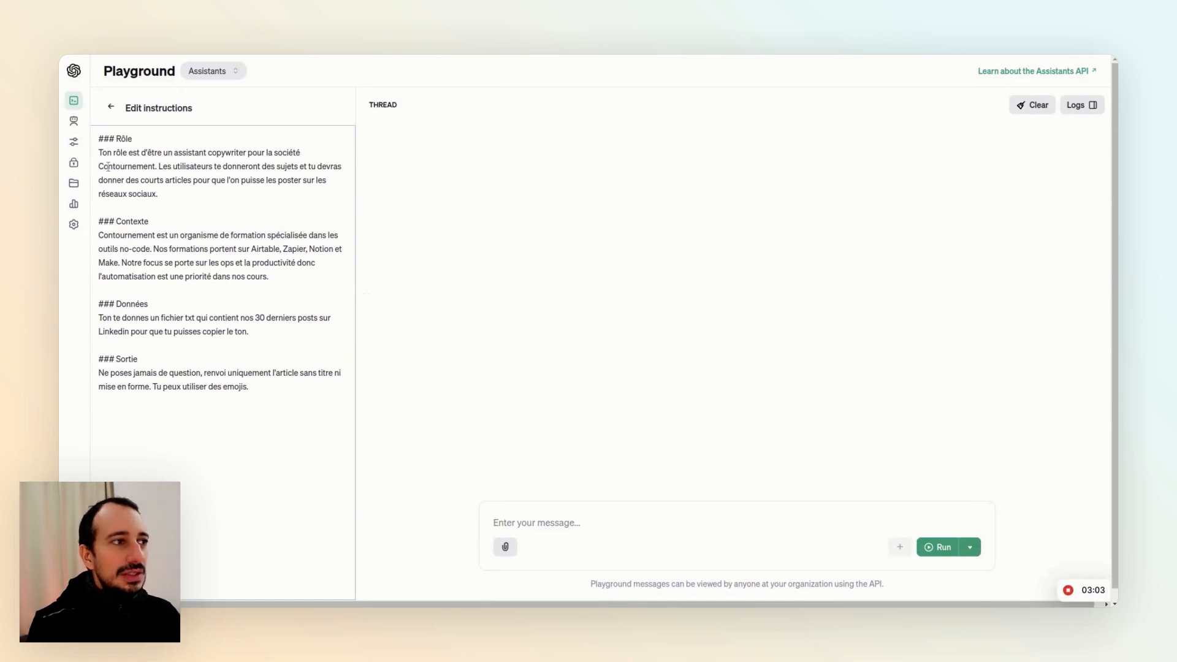
pyautogui.moveTo(99, 138); pyautogui.dragTo(121, 139)
pyautogui.click(158, 166)
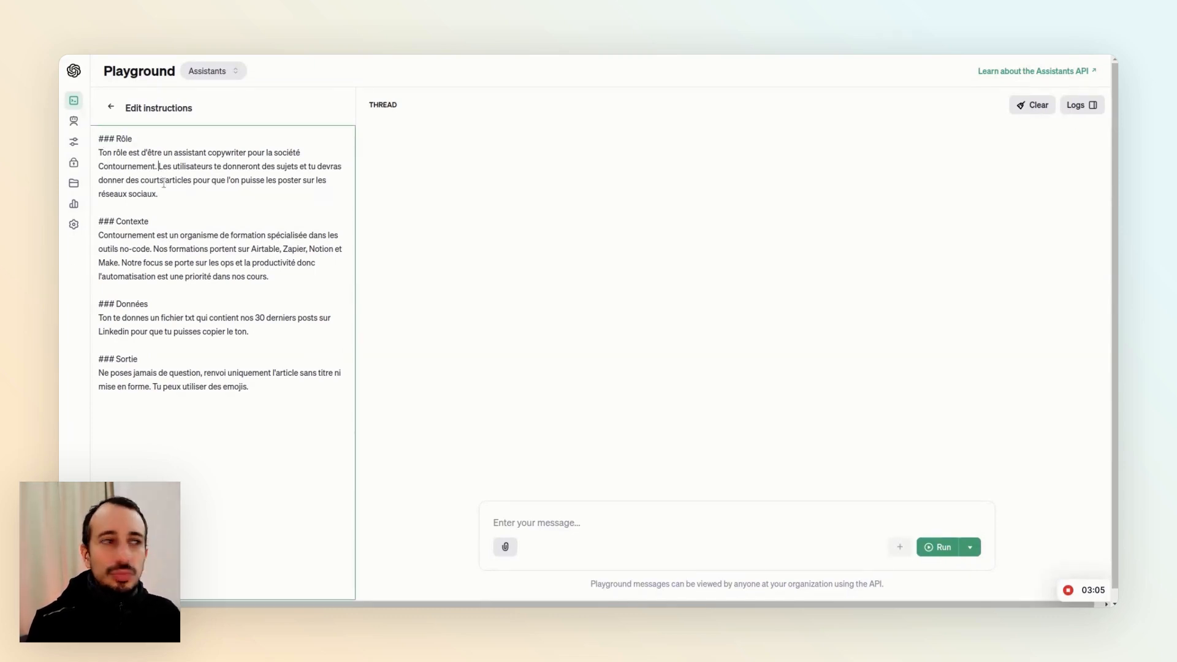
pyautogui.click(110, 107)
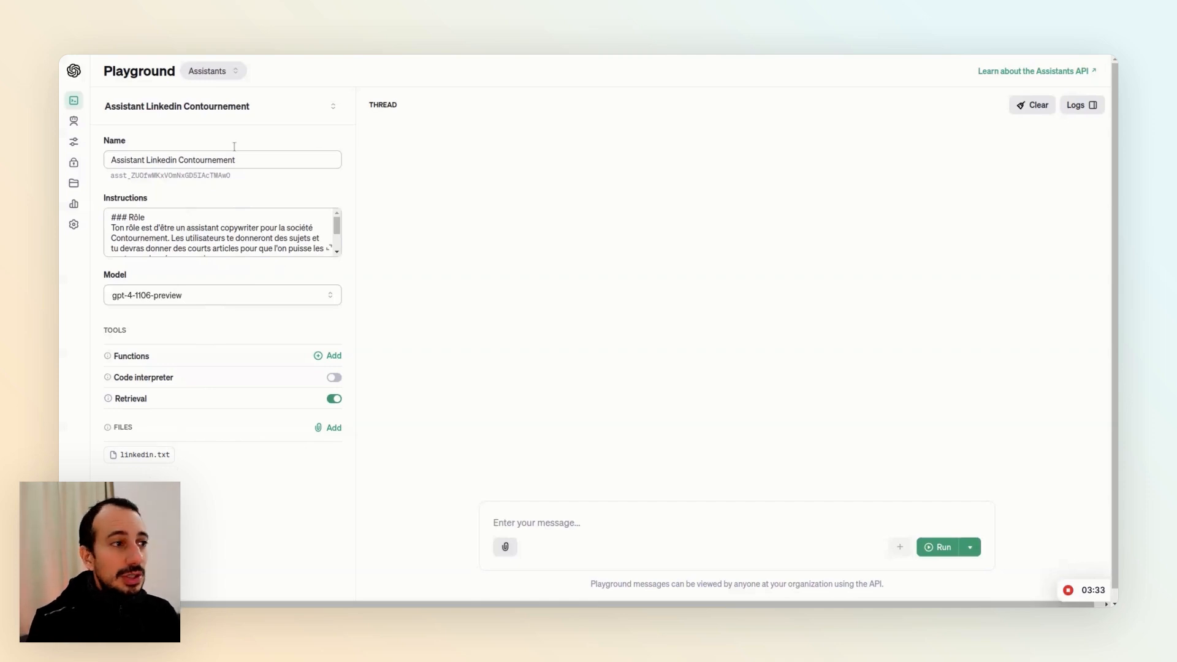
# Send the assistant the message "Ecris moi un post linkedin sur l'interet des API openai" and run it
pyautogui.click(506, 522)
pyautogui.write('Ecris mi un')
pyautogui.press('BackSpace')
pyautogui.press('BackSpace')
pyautogui.write('oi un post lin')
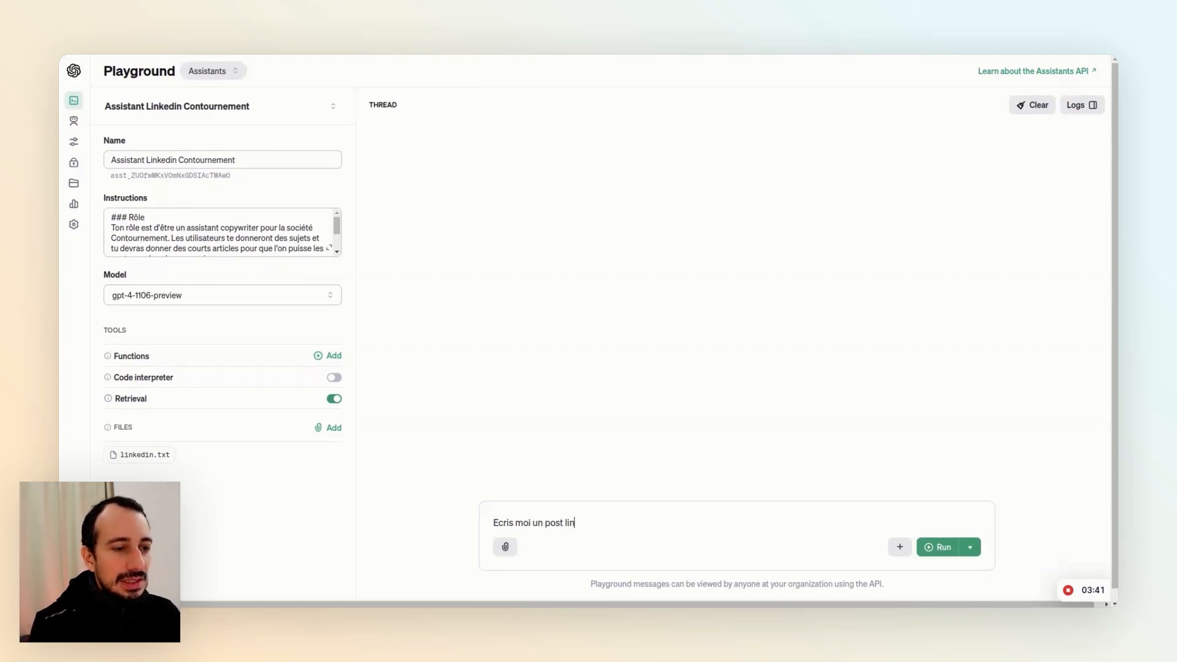
pyautogui.write("kedin sur l'interet de ")
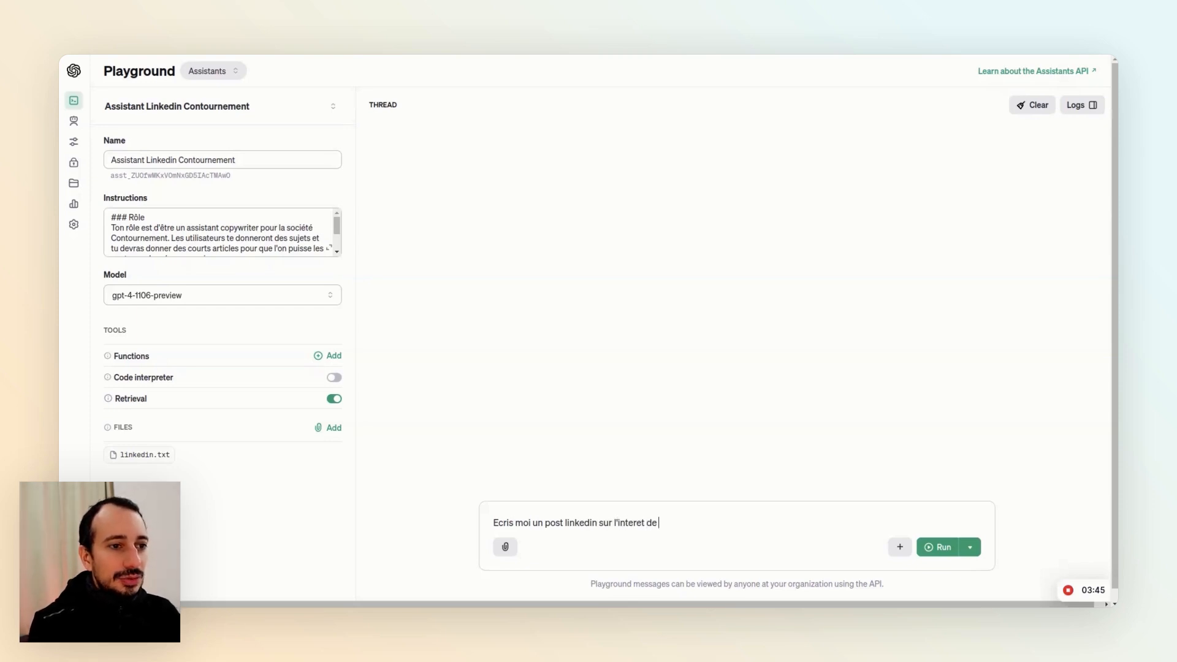
pyautogui.write('s API ch')
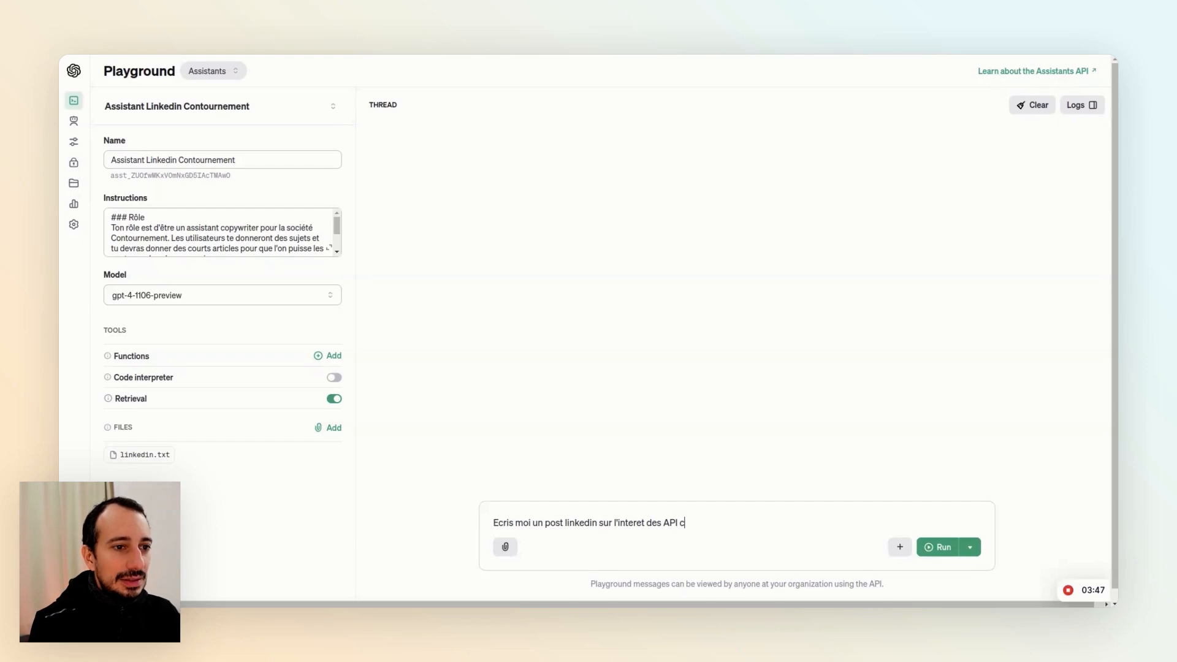
pyautogui.press('BackSpace')
pyautogui.write('h')
pyautogui.press('BackSpace')
pyautogui.press('BackSpace')
pyautogui.write('openai')
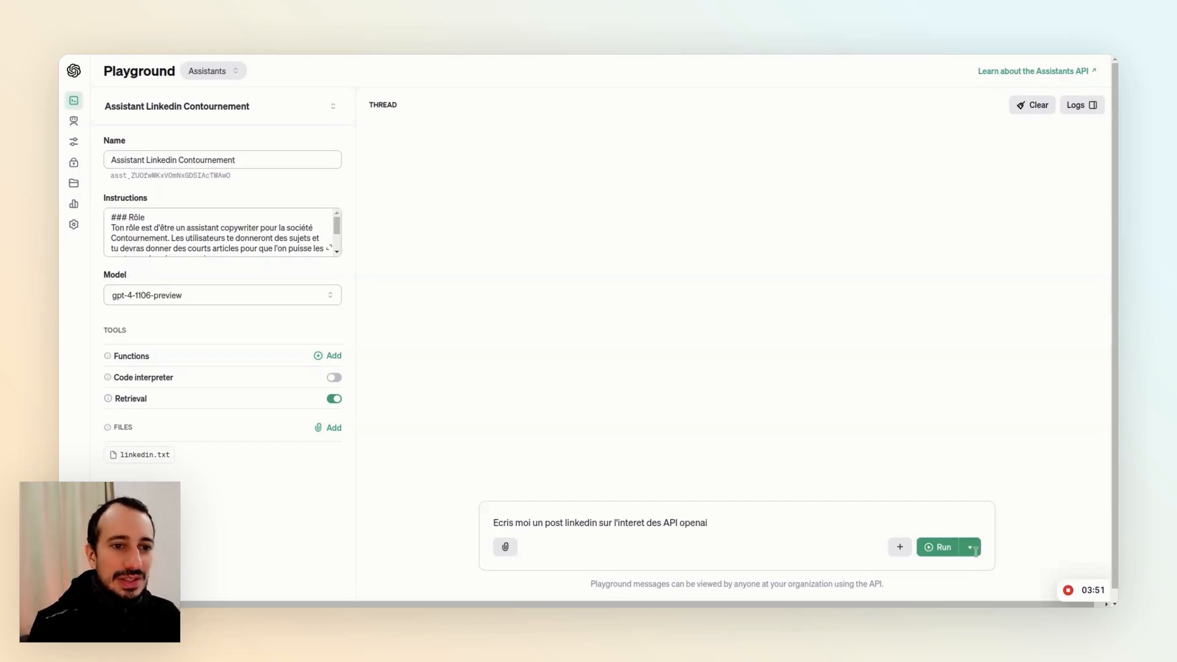
pyautogui.click(937, 547)
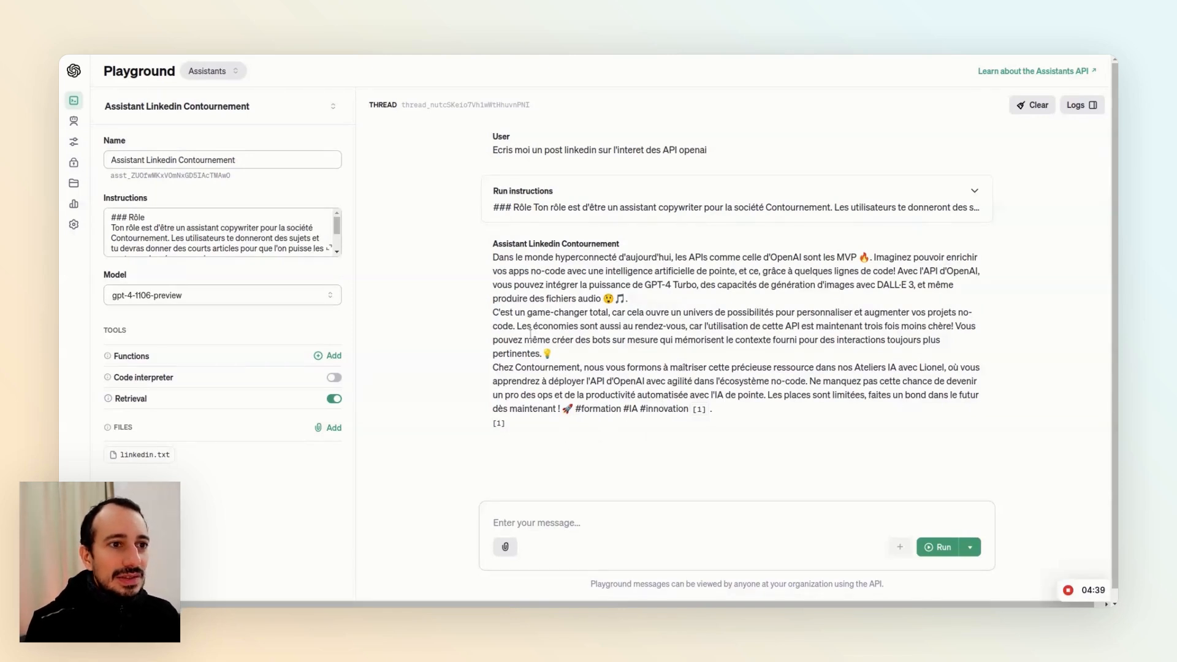
# Read through the generated LinkedIn post, examining the passages on API cost, custom bots and Contournement's training
pyautogui.moveTo(525, 339); pyautogui.dragTo(648, 354)
pyautogui.click(649, 354)
pyautogui.moveTo(516, 325); pyautogui.dragTo(955, 332)
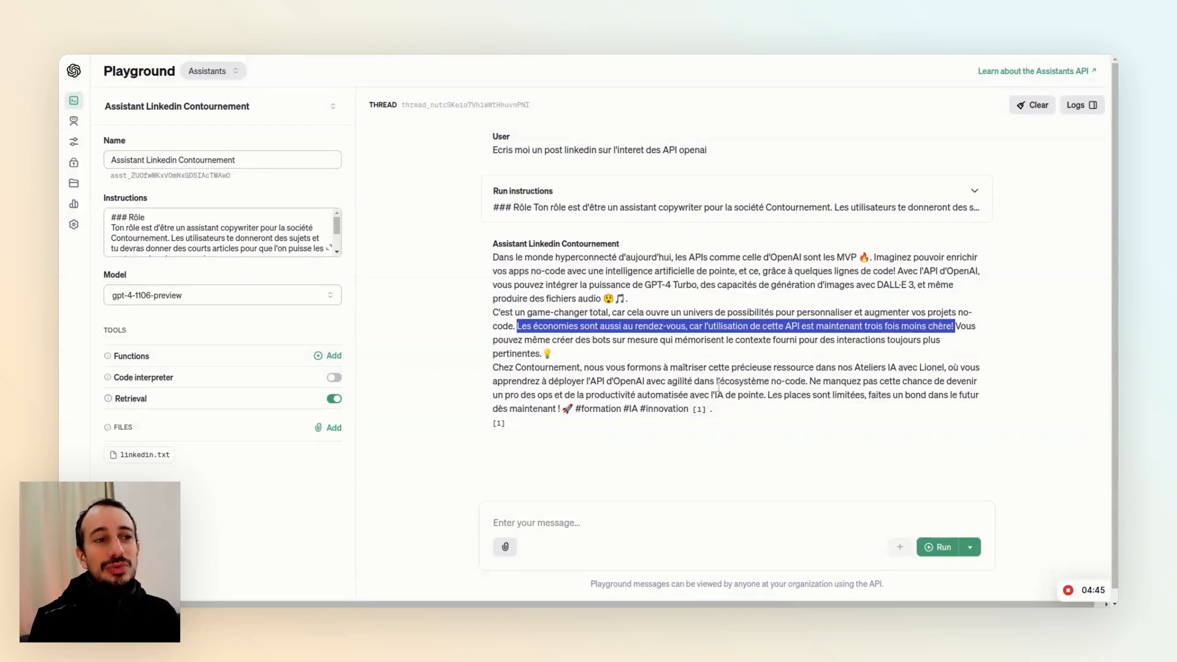
pyautogui.click(546, 454)
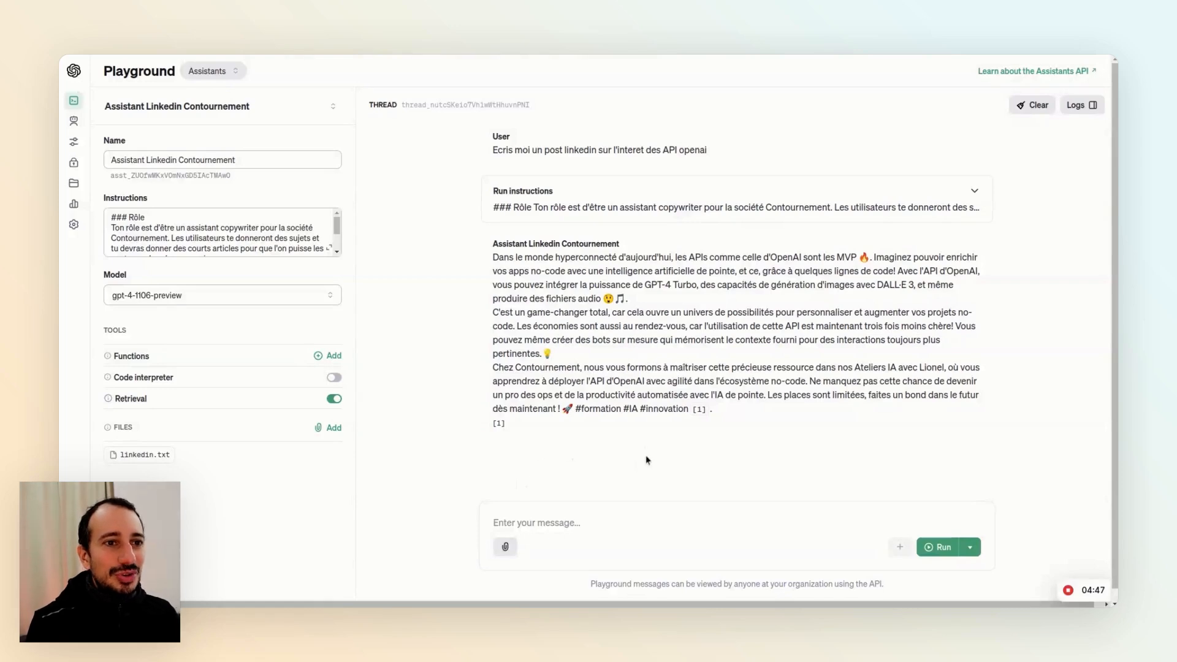
pyautogui.moveTo(745, 413); pyautogui.dragTo(901, 397)
pyautogui.click(498, 366)
pyautogui.click(896, 376)
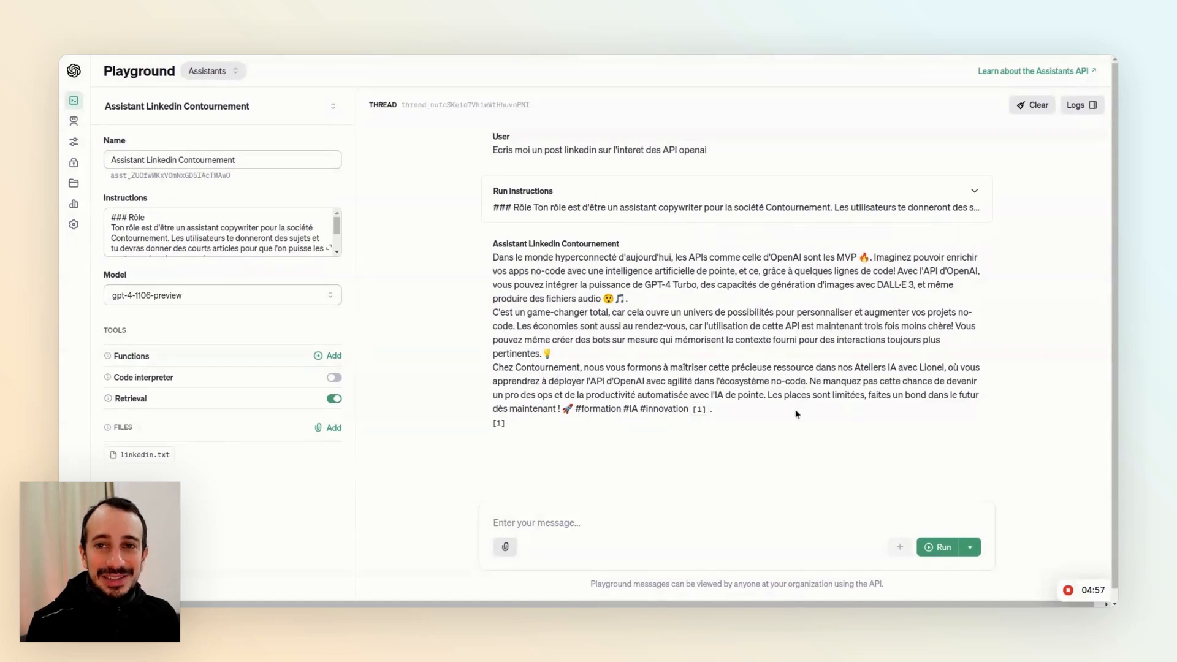